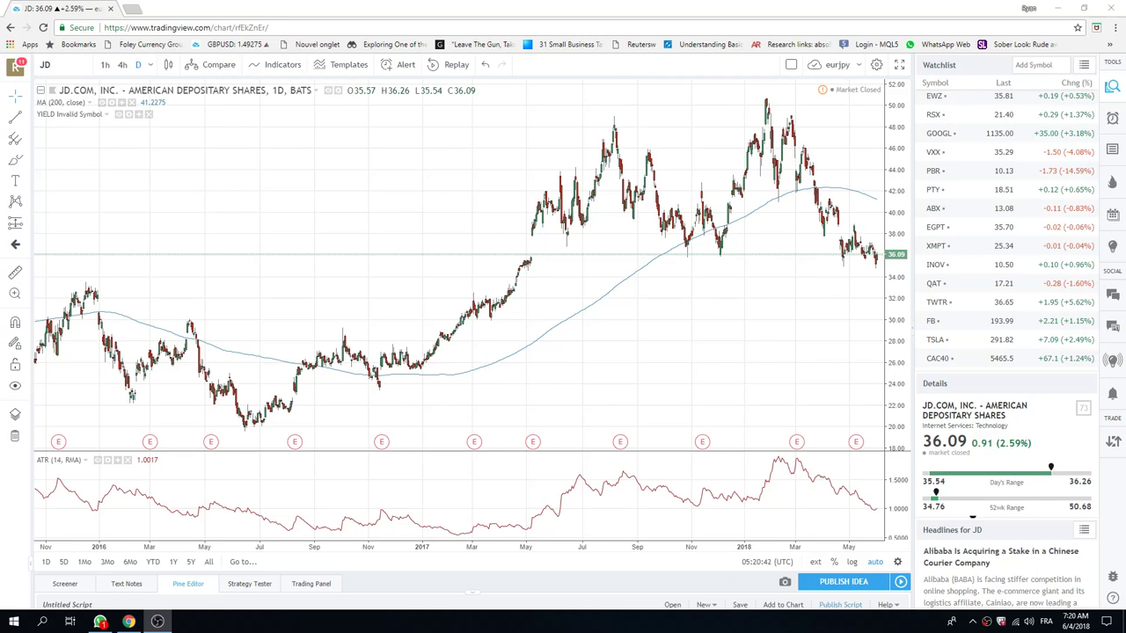
- Scroll the watchlist up until forex pairs like EURGBP and AUDUSD are visible
scroll(954, 233, "up", 2)
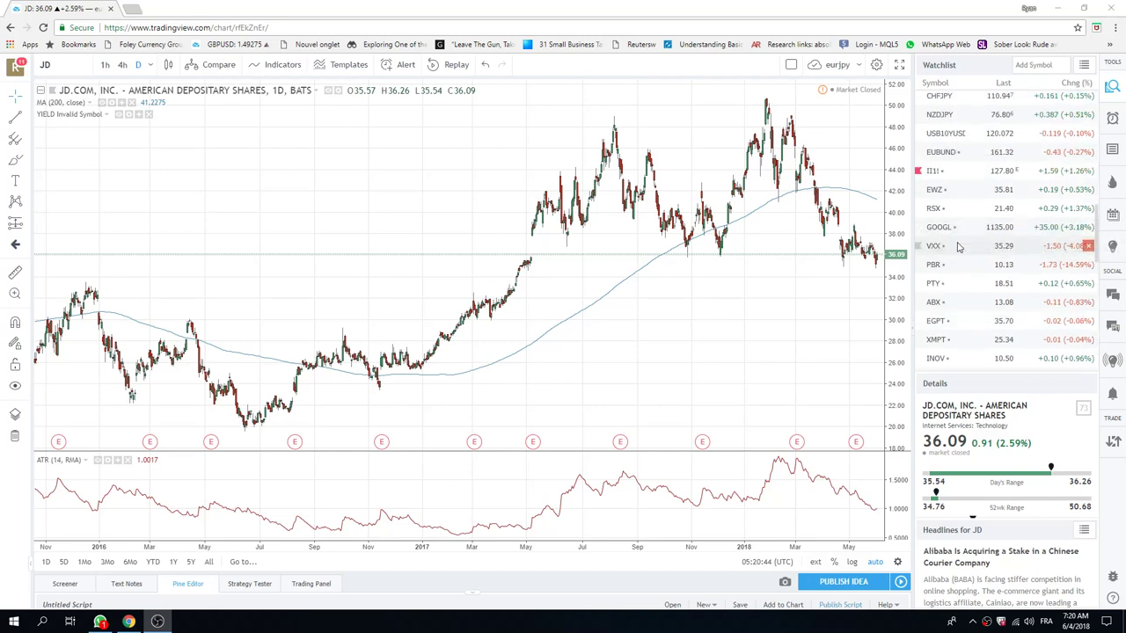
scroll(959, 246, "up", 2)
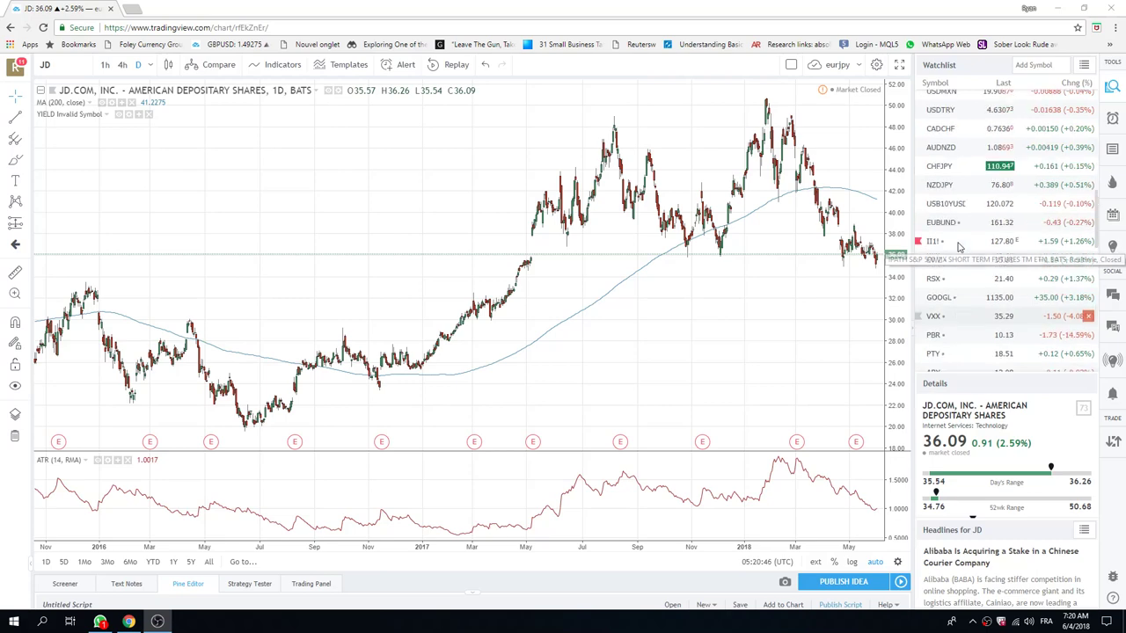
scroll(959, 246, "up", 1)
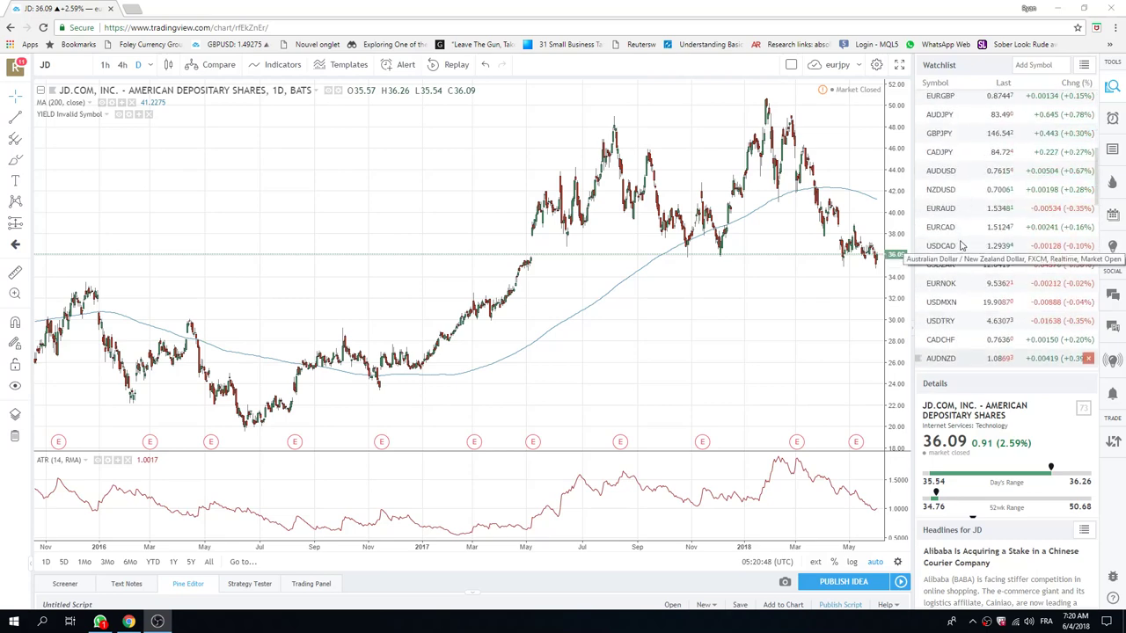
- Open the AUDUSD daily chart from the watchlist and zoom into the last several months
scroll(959, 220, "up", 2)
left_click(941, 170)
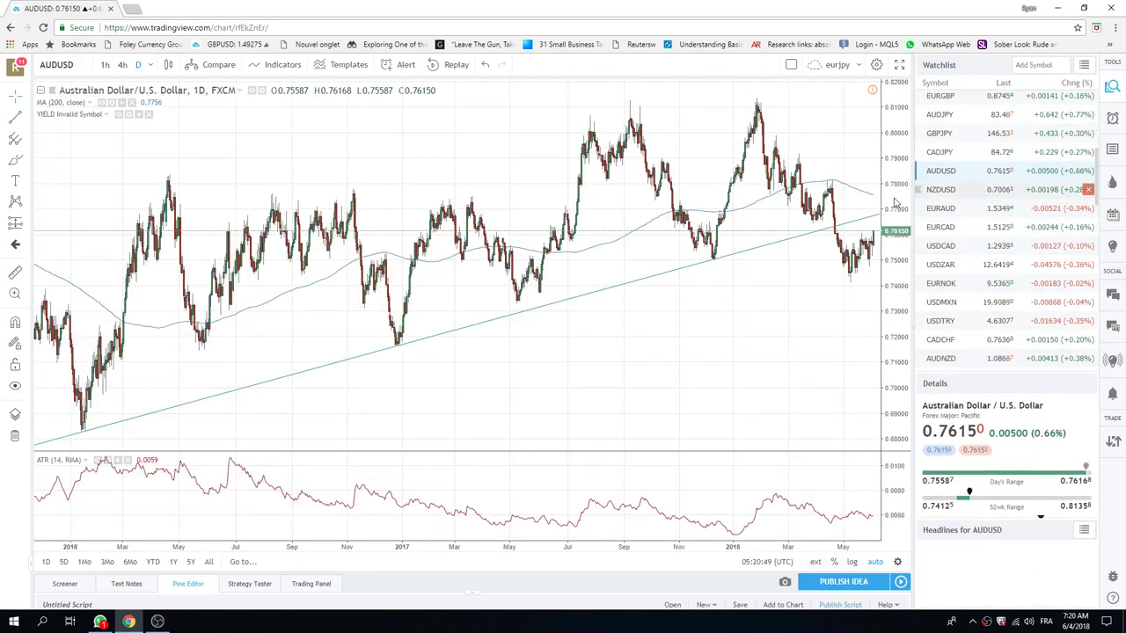
scroll(661, 317, "up", 3)
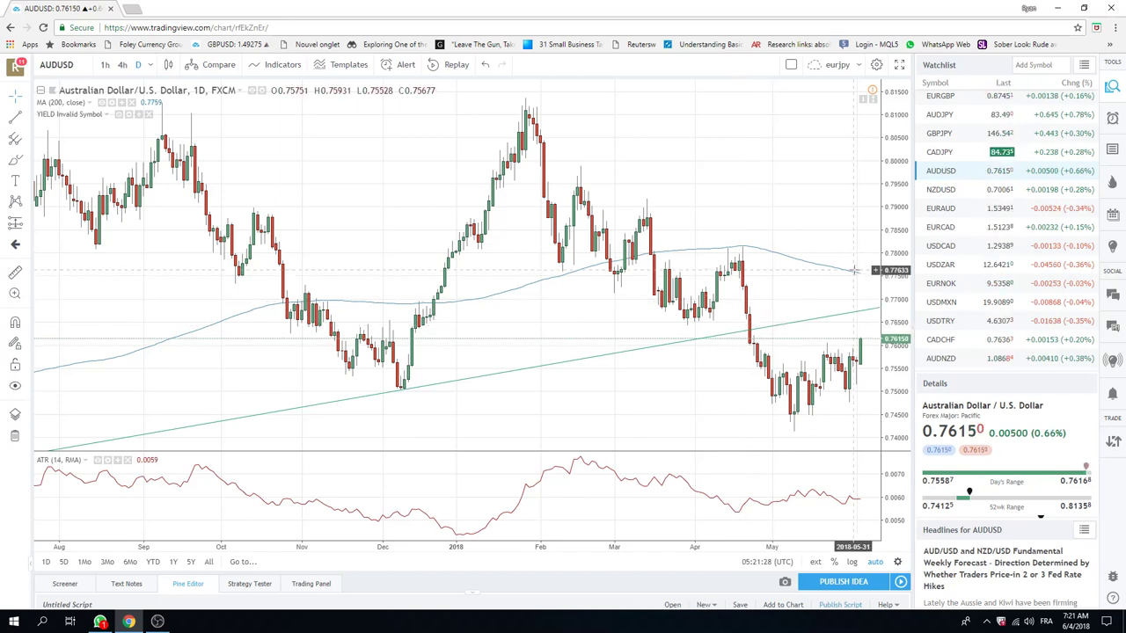
- Open the EURGBP daily chart and zoom in to roughly February–June
left_click(940, 98)
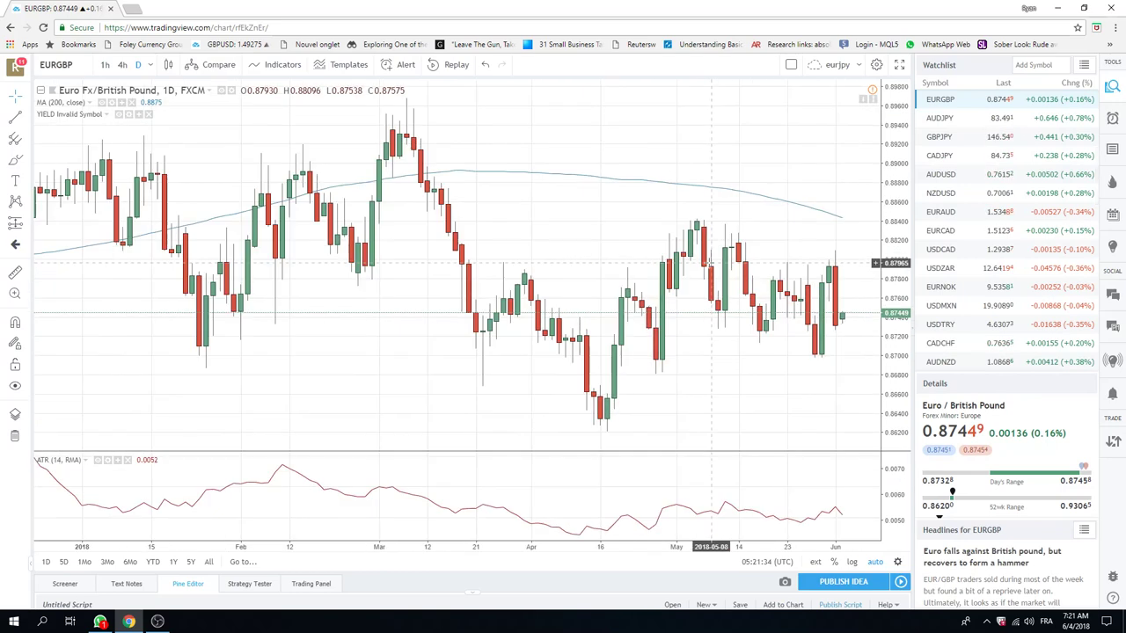
scroll(792, 256, "up", 3)
scroll(856, 273, "up", 2)
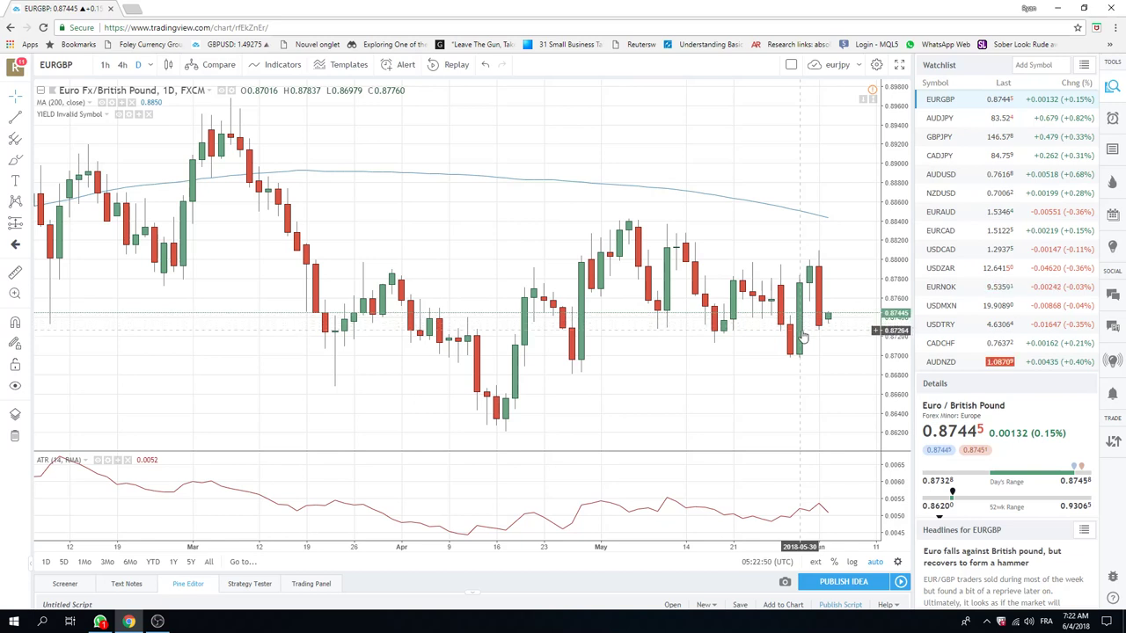
- Review GBPUSD on daily then 1h candles, then open the GBPJPY hourly chart
scroll(968, 293, "up", 2)
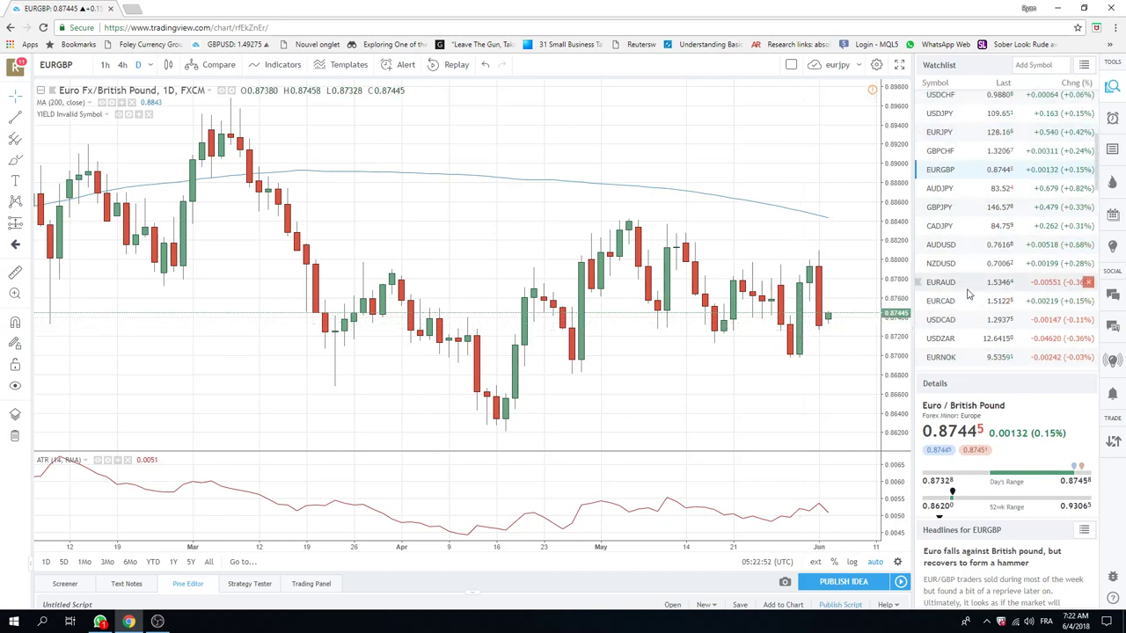
scroll(963, 220, "up", 2)
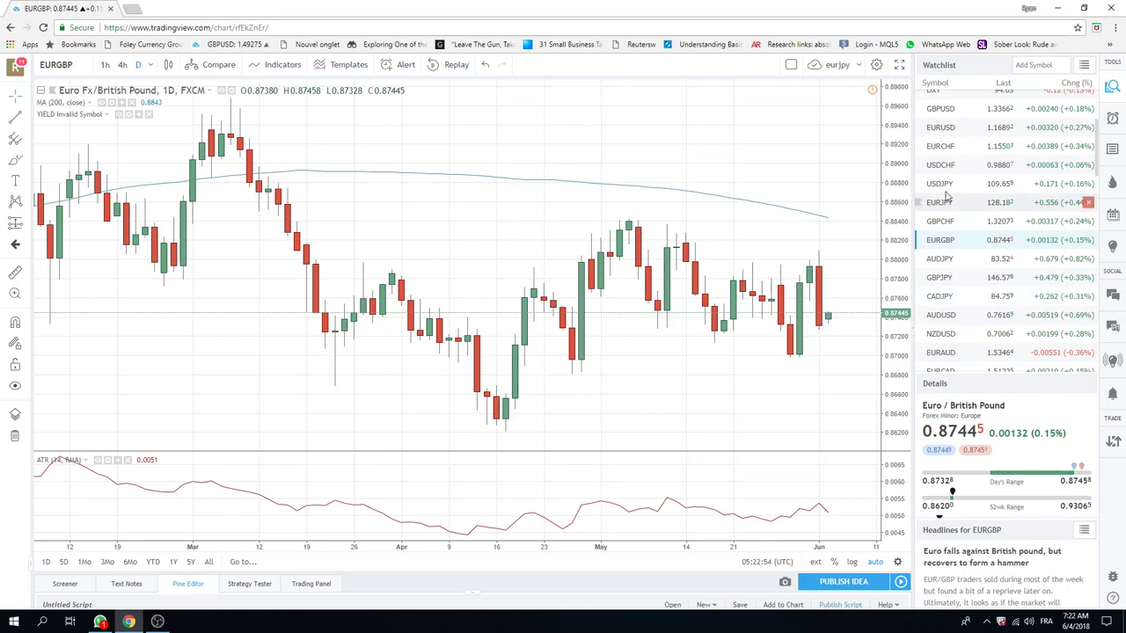
left_click(945, 109)
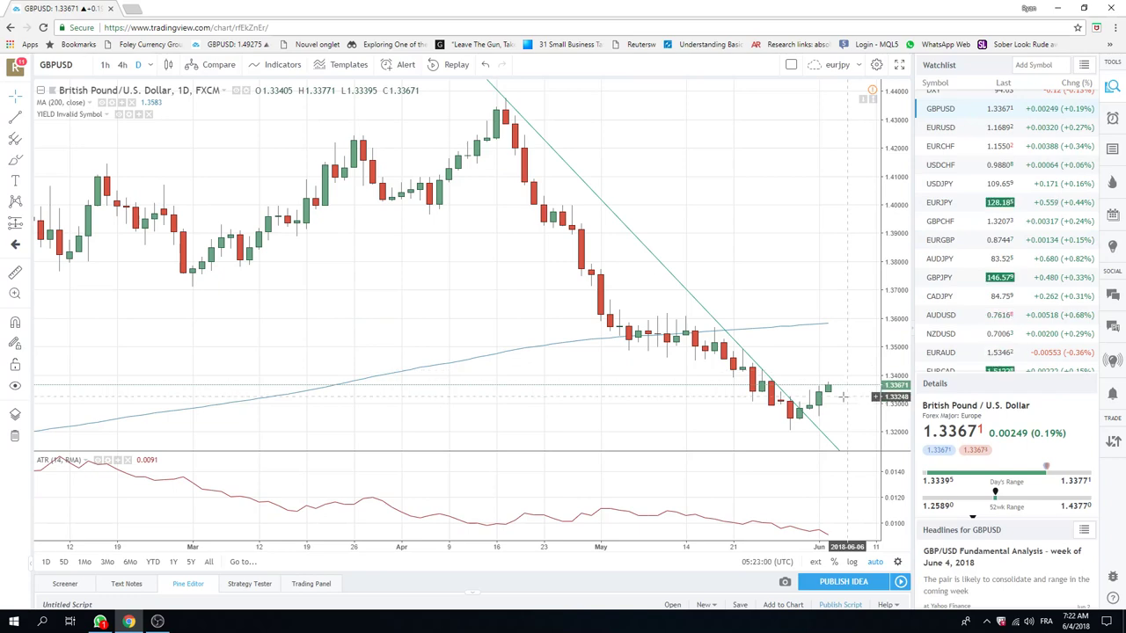
left_click(104, 65)
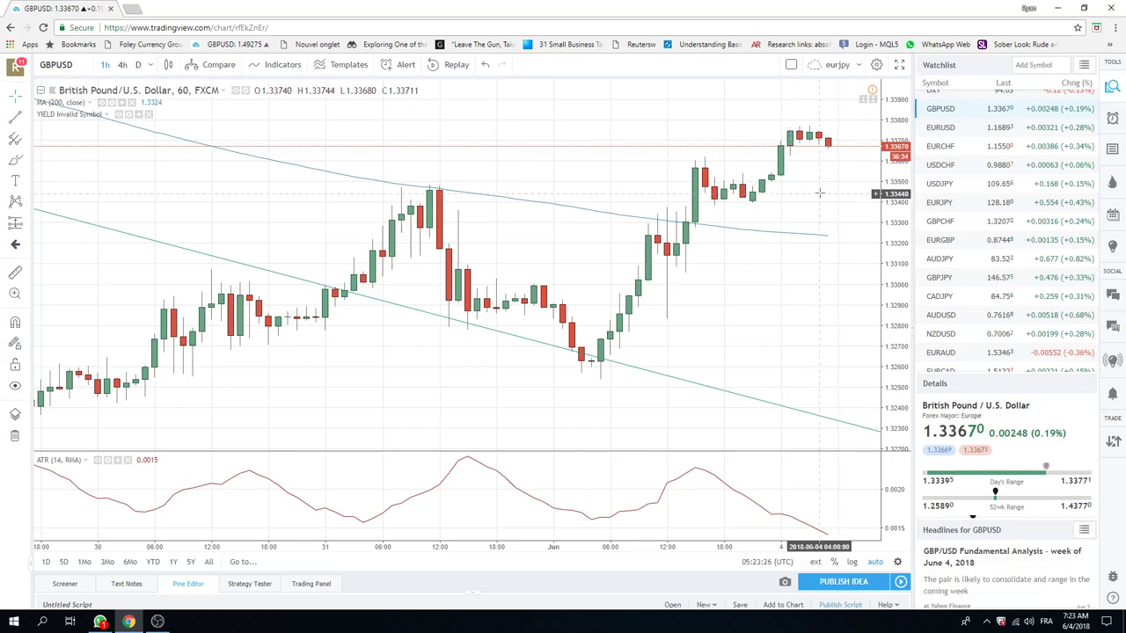
left_click(943, 280)
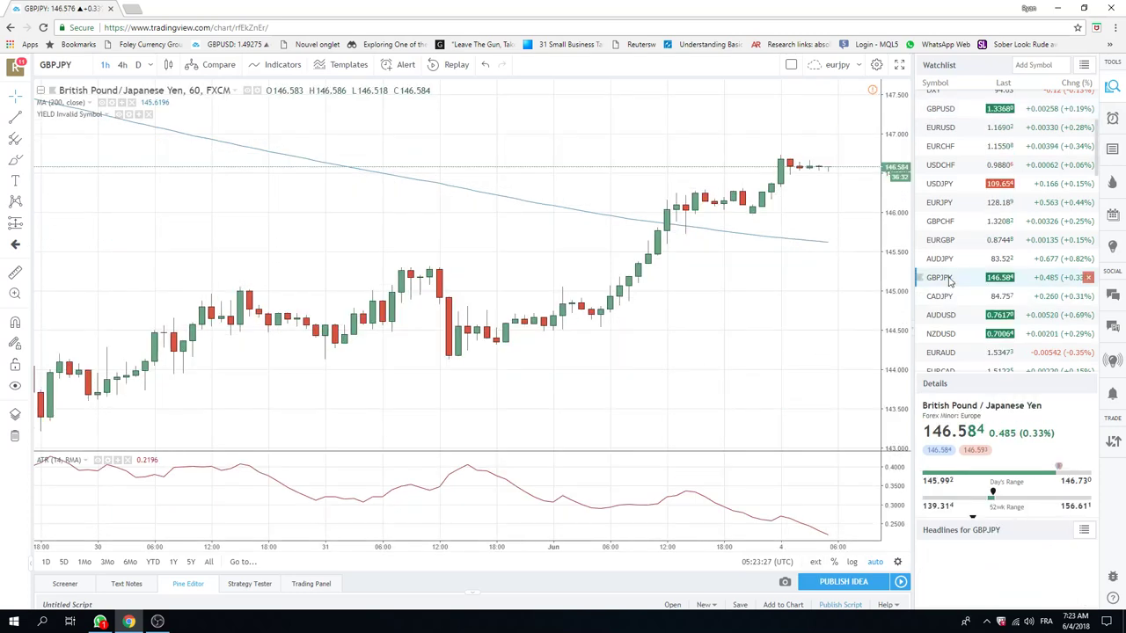
- Put GBPJPY on daily candles, view the GBPCHF daily chart, then return to EURGBP
left_click(138, 64)
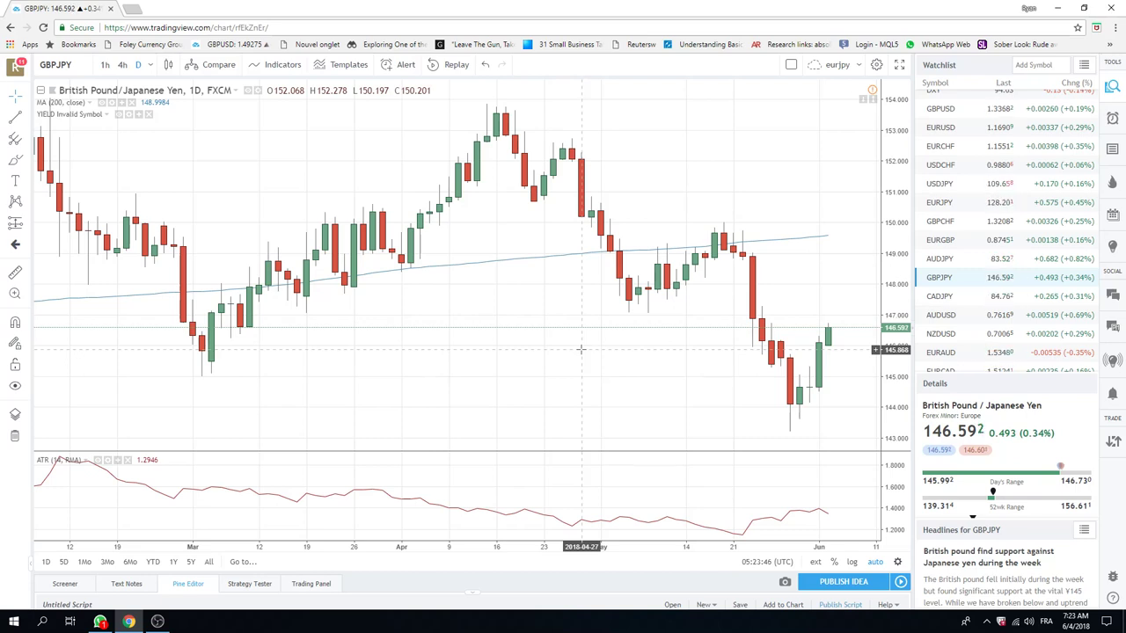
left_click(936, 222)
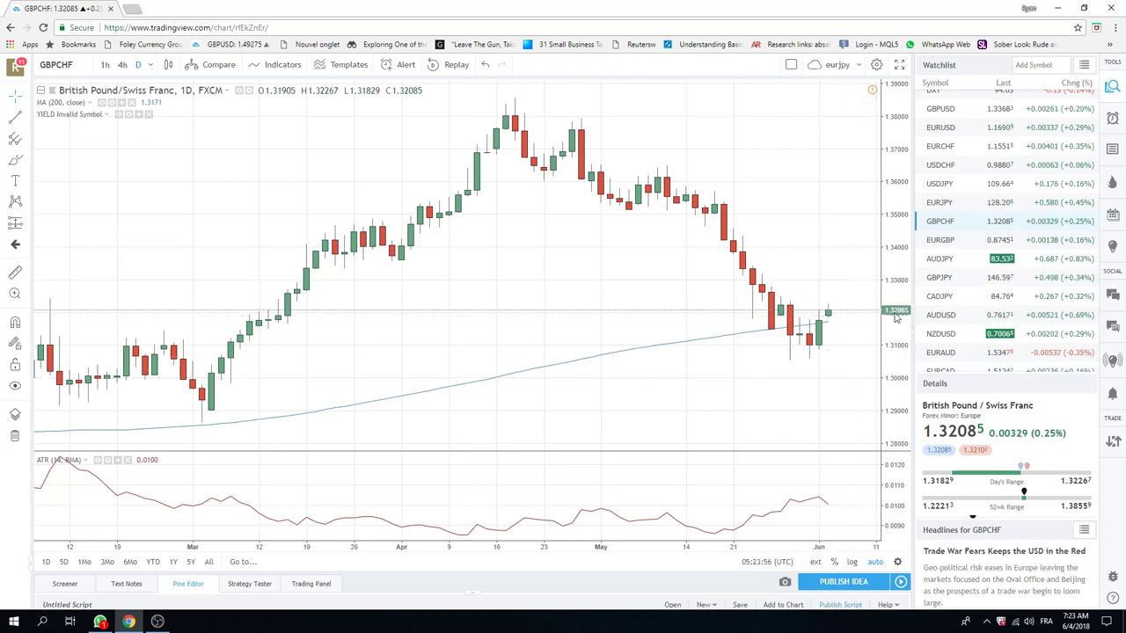
left_click(953, 242)
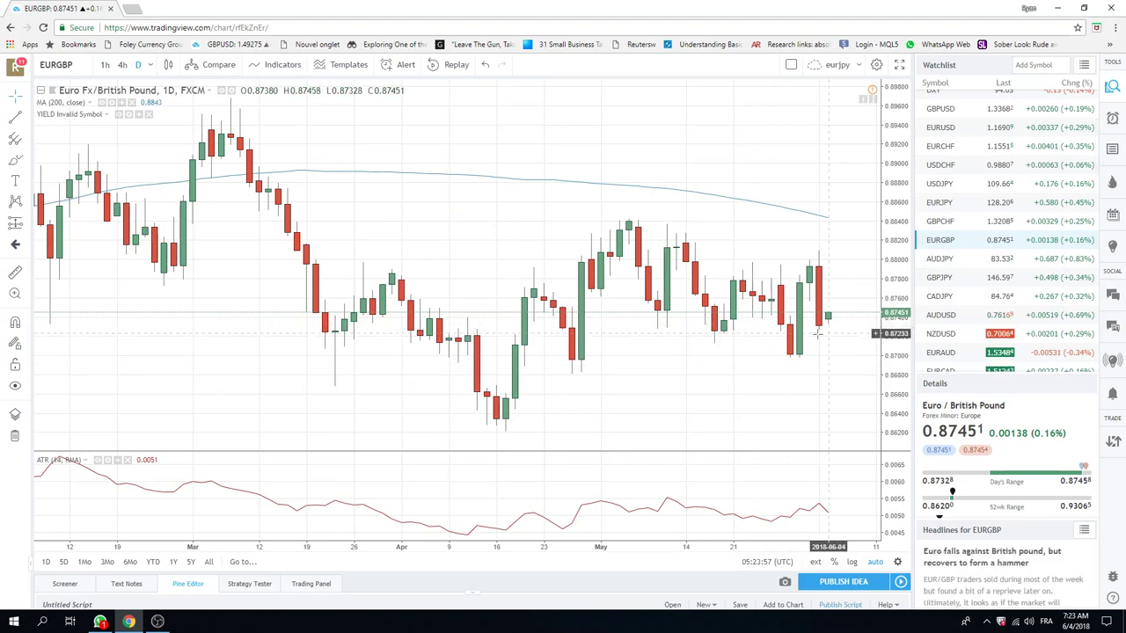
left_click(105, 64)
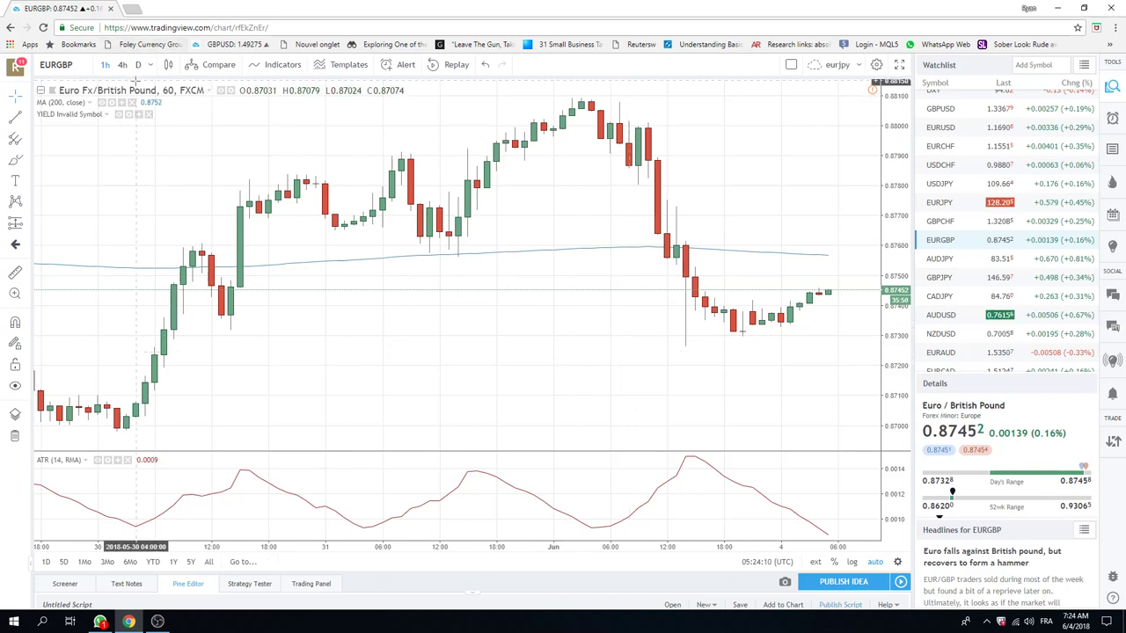
type("1D")
key("Return")
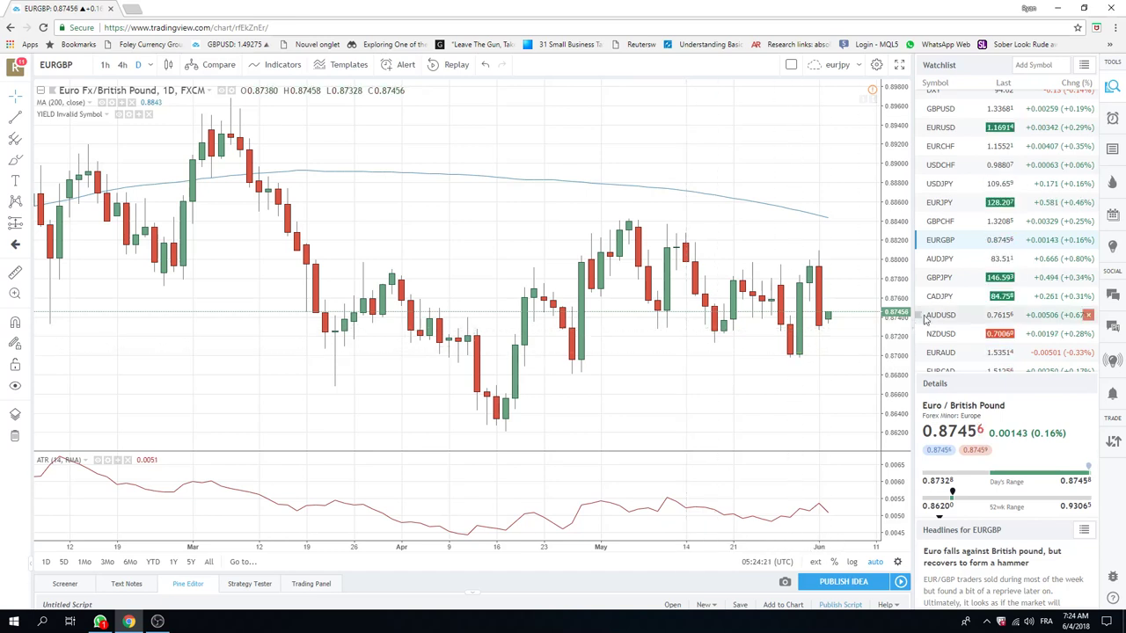
mouse_move(962, 296)
scroll(963, 251, "down", 2)
scroll(963, 251, "down", 3)
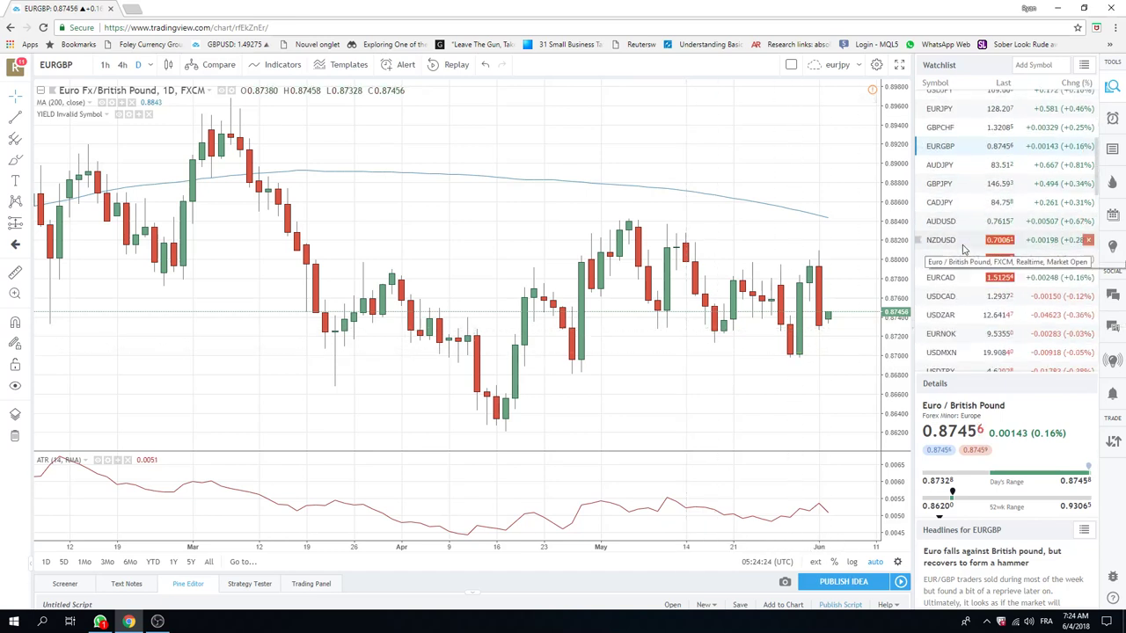
scroll(964, 264, "down", 3)
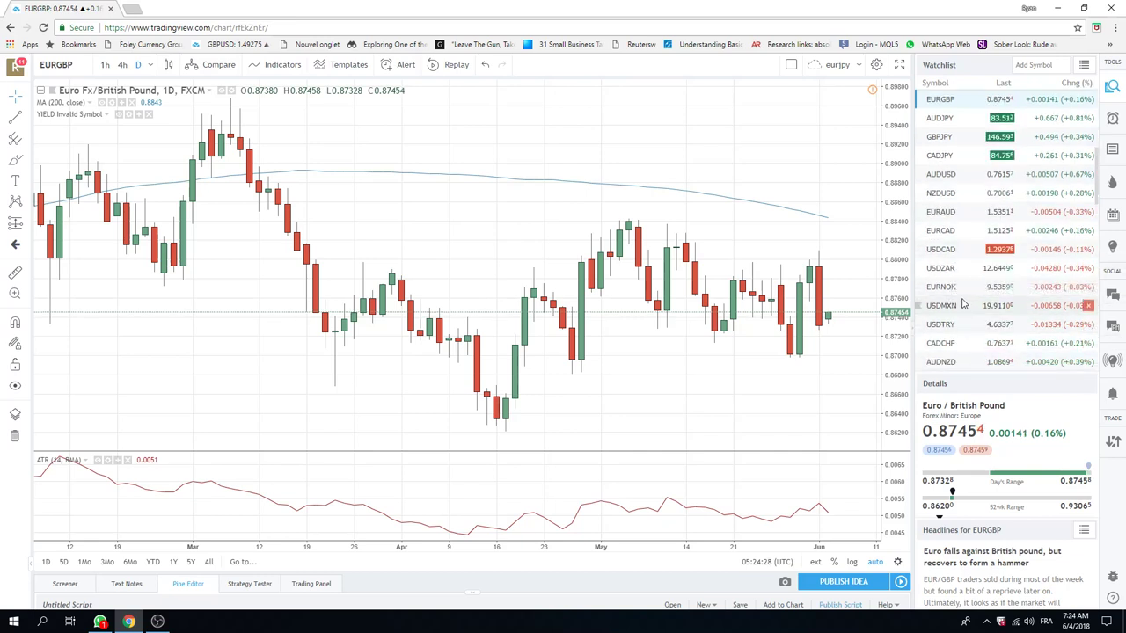
scroll(964, 291, "up", 3)
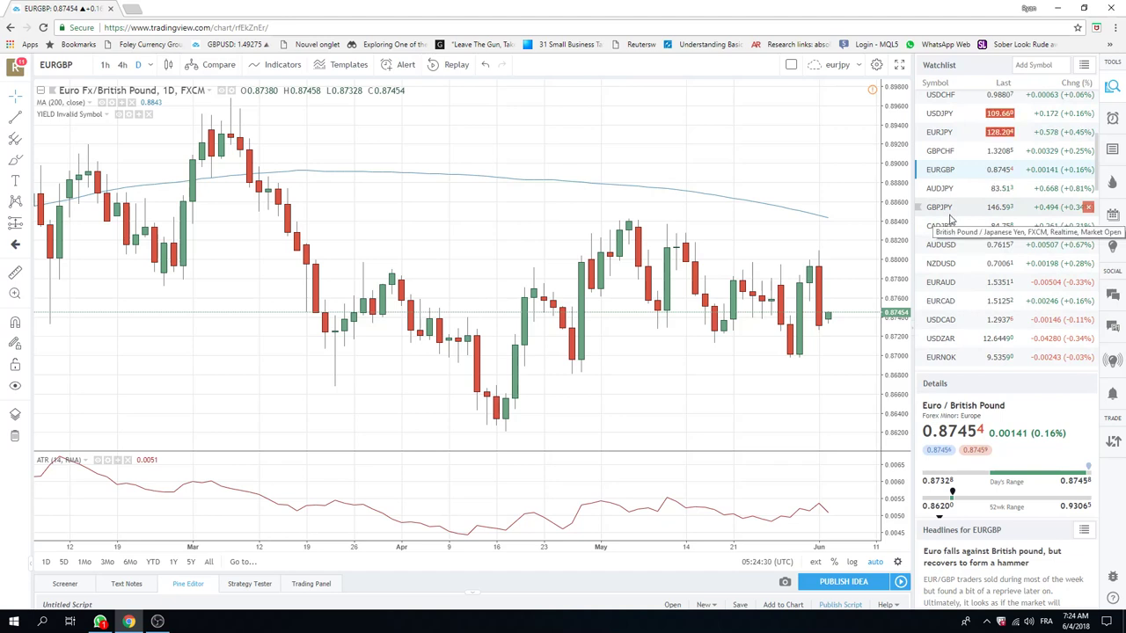
scroll(950, 222, "down", 2)
scroll(950, 222, "down", 1)
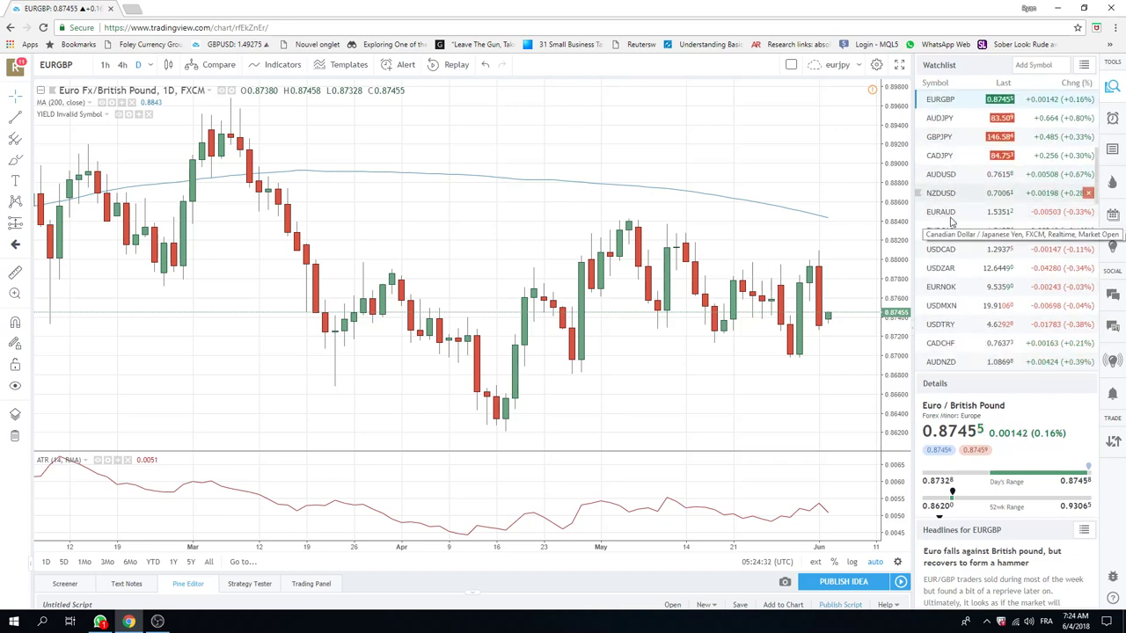
scroll(950, 222, "down", 2)
scroll(949, 222, "down", 1)
scroll(950, 221, "down", 2)
scroll(950, 221, "down", 1)
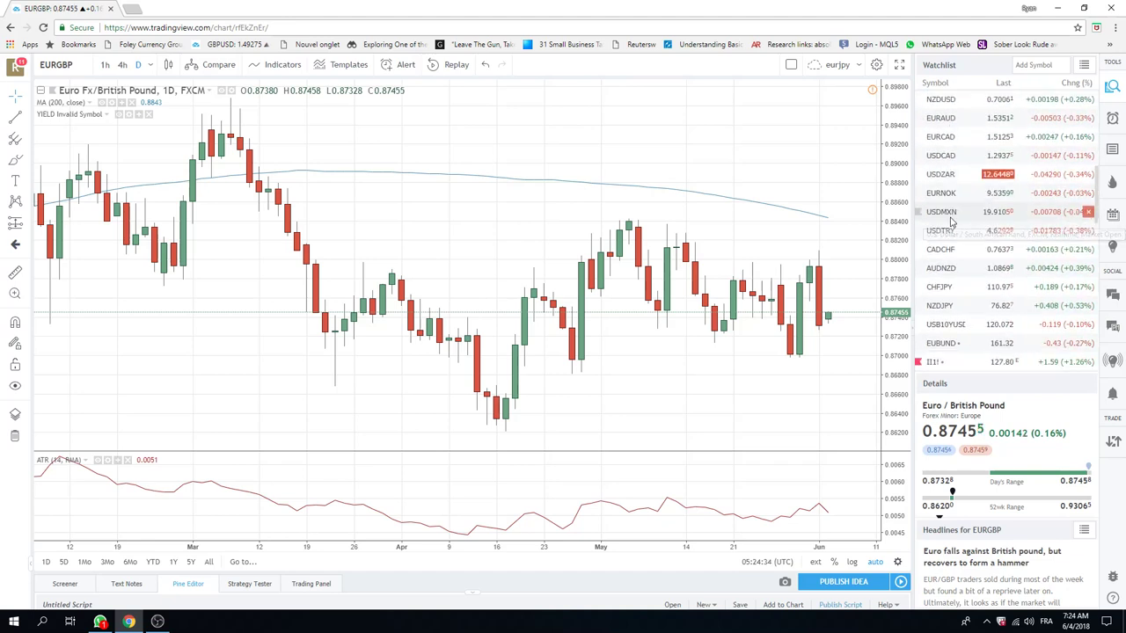
scroll(950, 222, "up", 5)
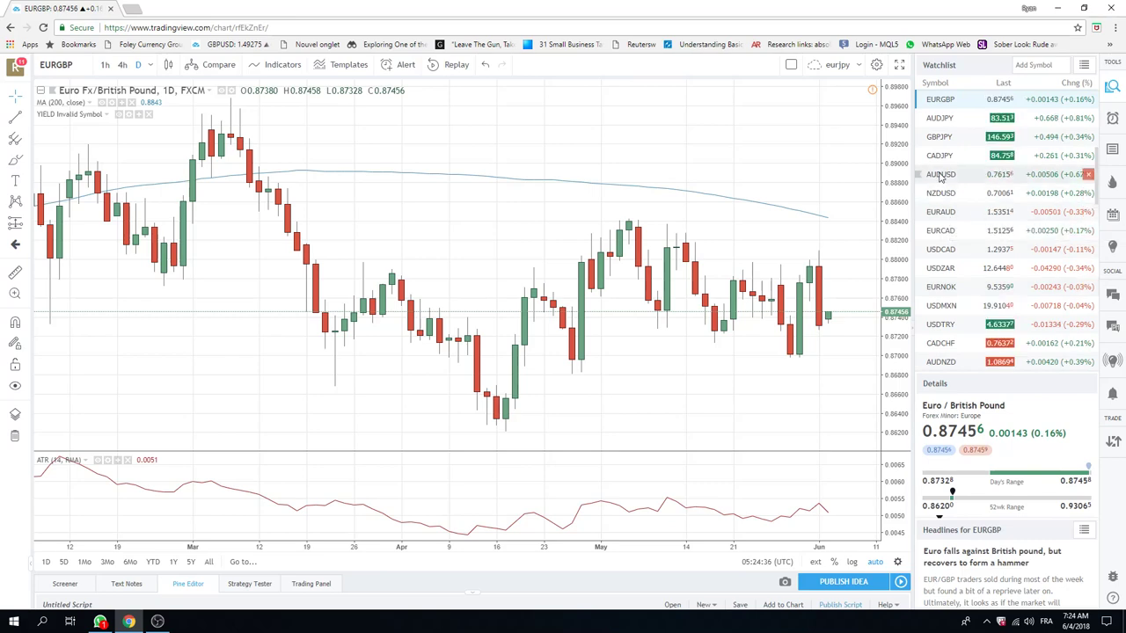
- View the CADJPY daily chart, then switch to the USDCAD daily chart
left_click(939, 155)
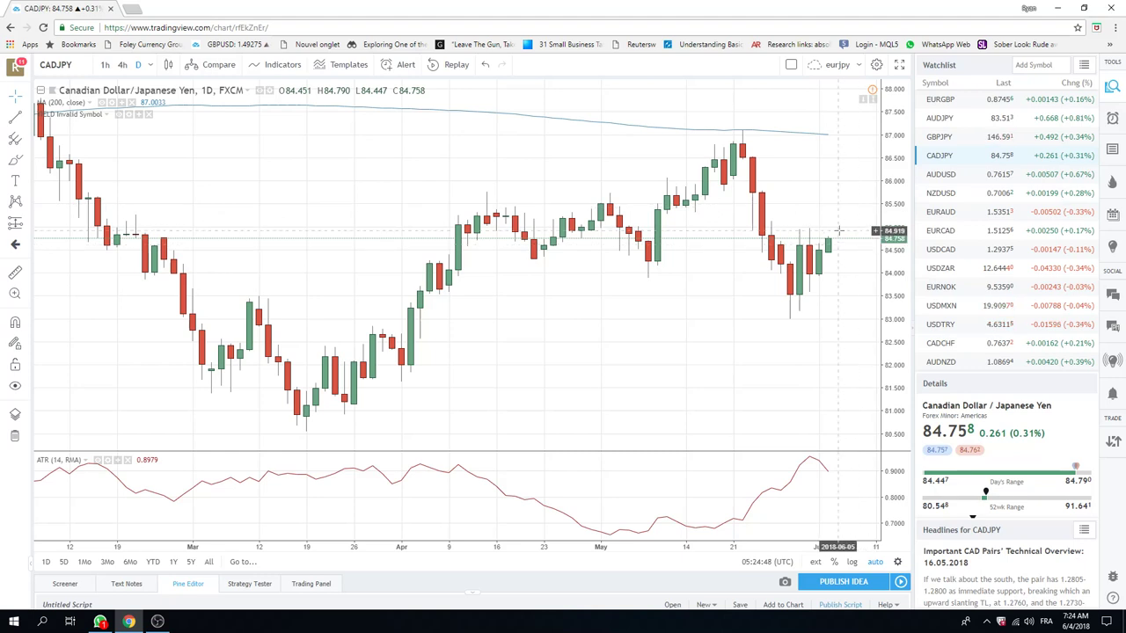
left_click(943, 250)
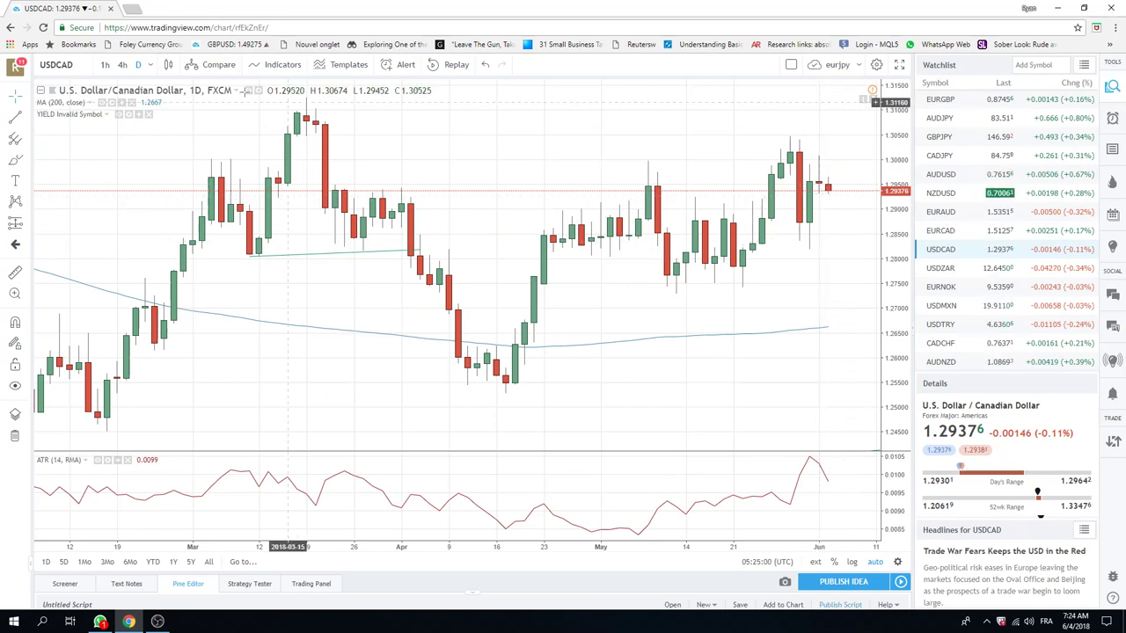
- Change the USDCAD chart interval to 1h (60-minute candles)
left_click(105, 65)
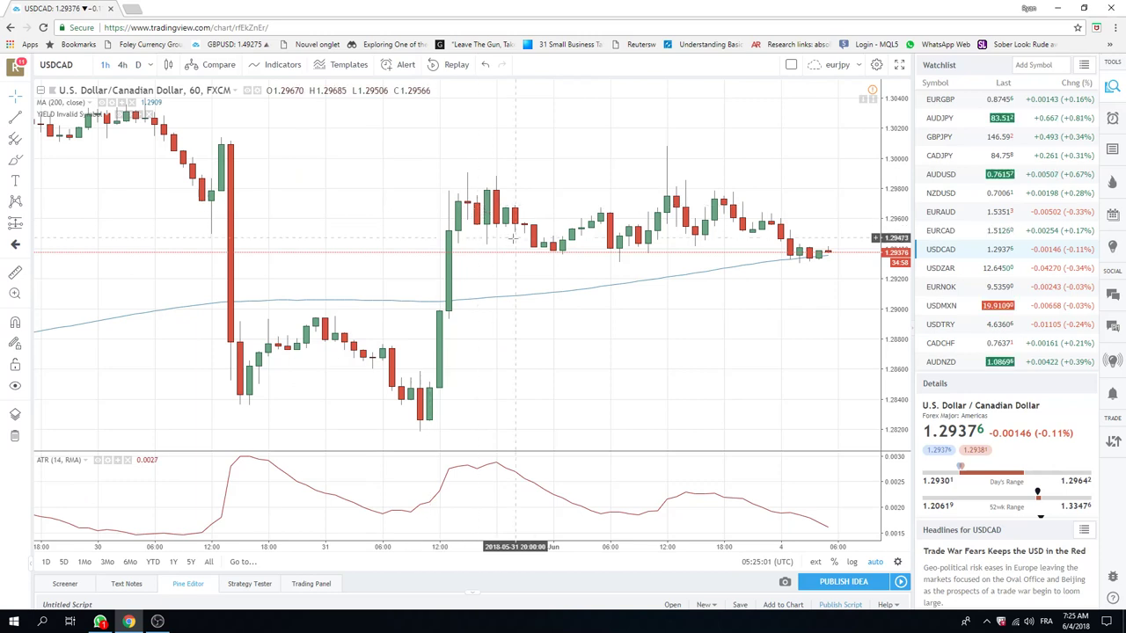